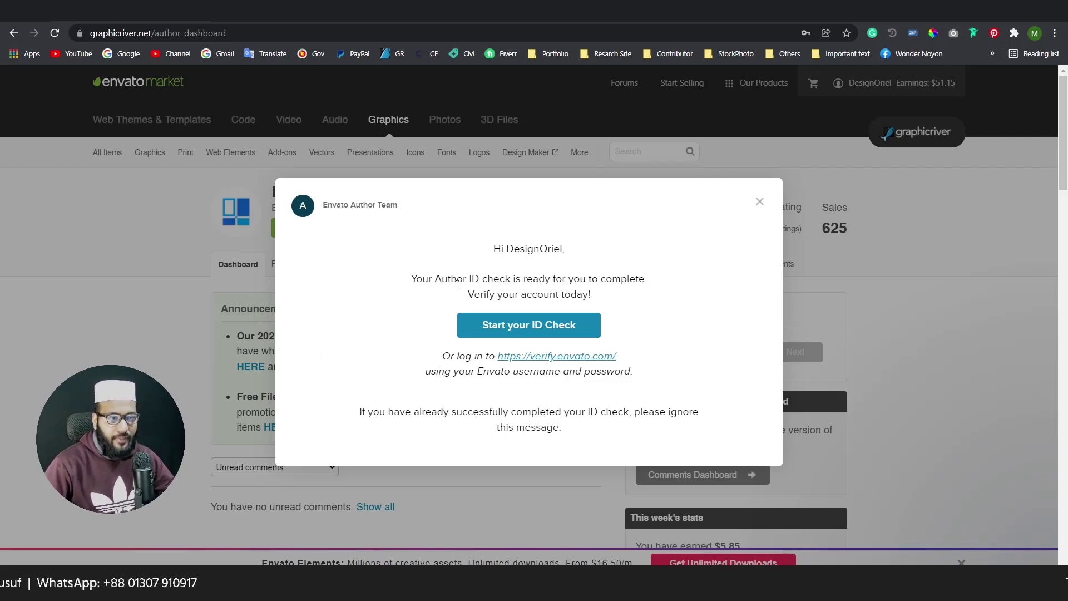
Choose 'Start your ID Check' in the Envato Author Team dashboard notice
left_click(549, 333)
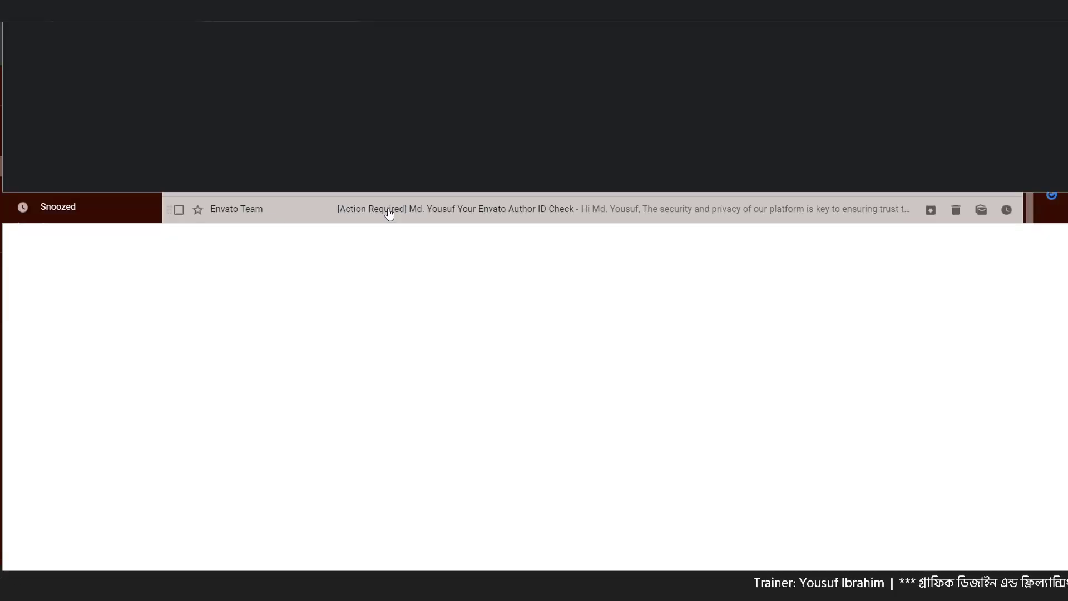
Open the Envato '[Action Required]' ID Check email and read the security and requirements notes
left_click(388, 214)
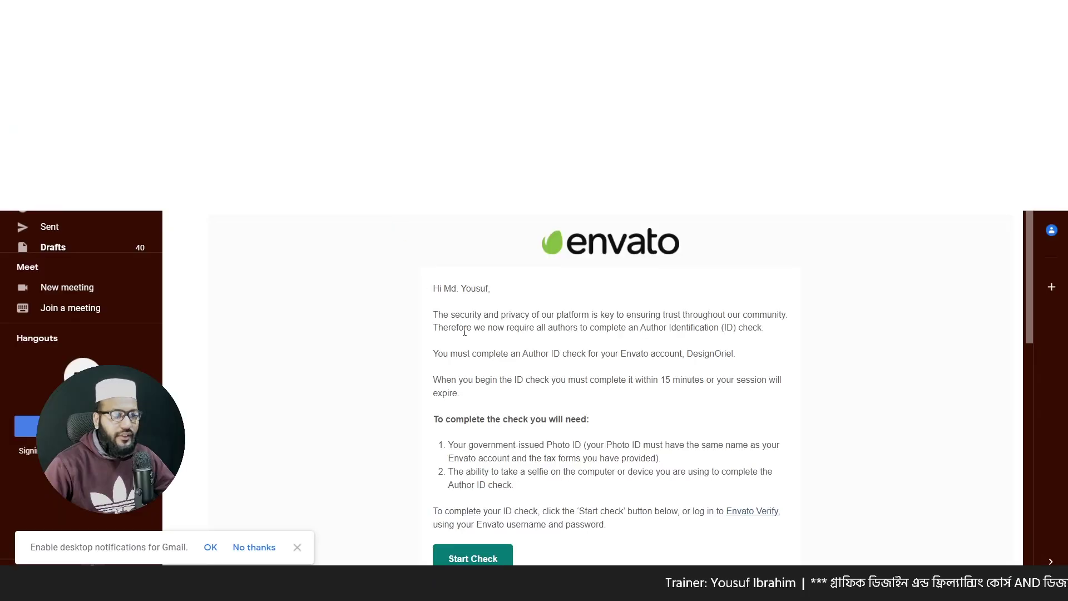
left_click_drag(459, 315, 570, 326)
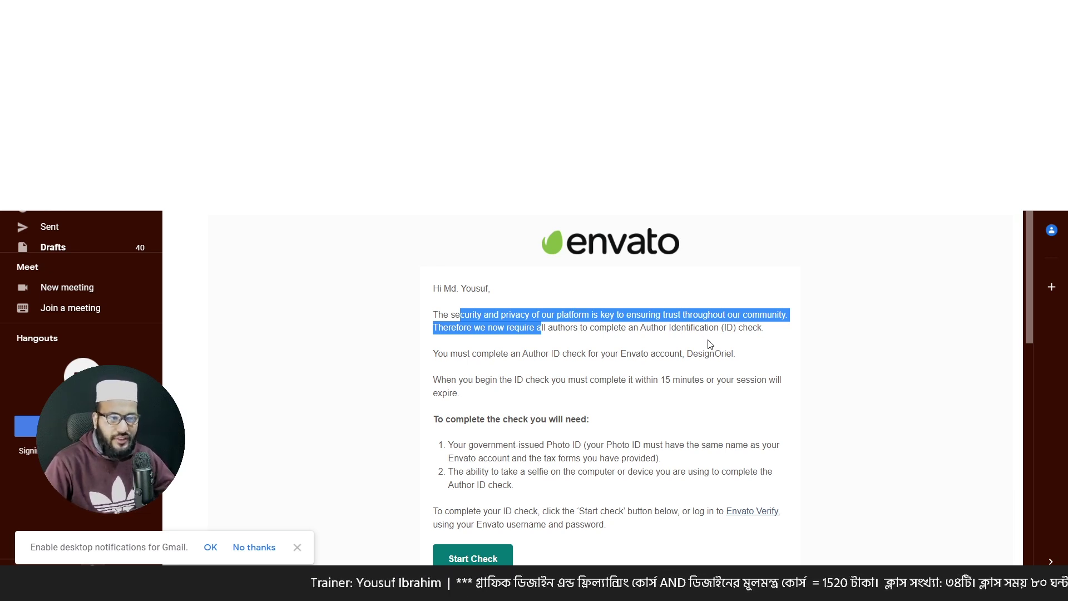
scroll(681, 350, "down", 1)
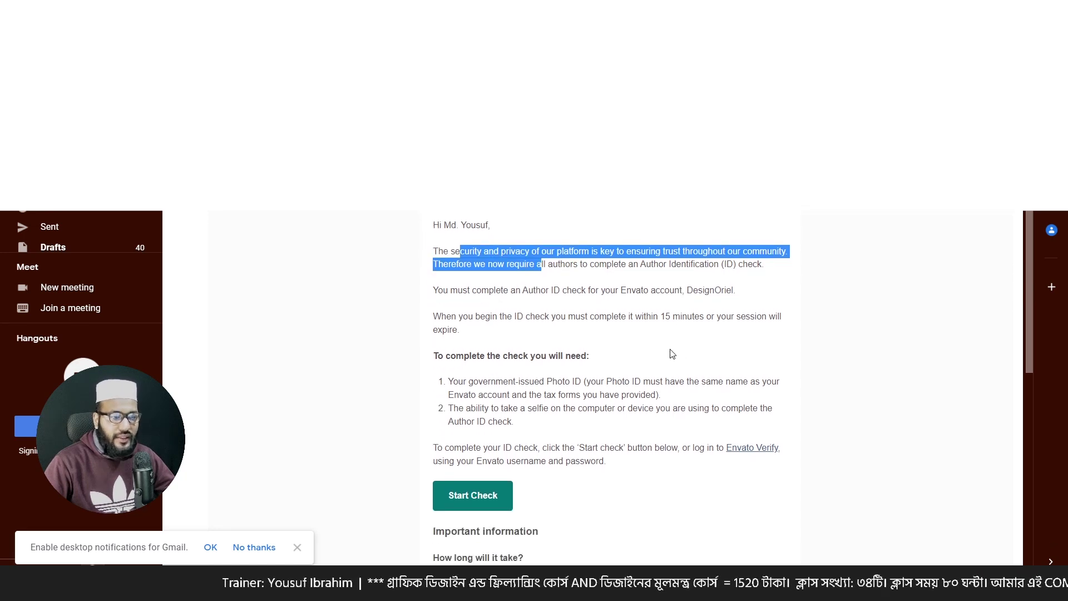
left_click_drag(490, 356, 566, 361)
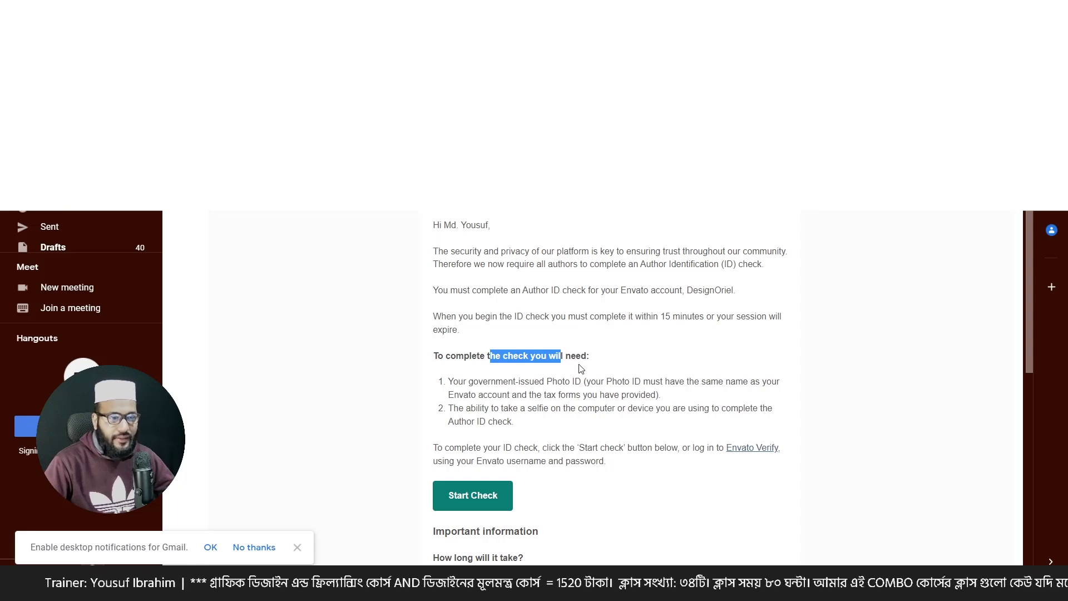
scroll(581, 367, "down", 1)
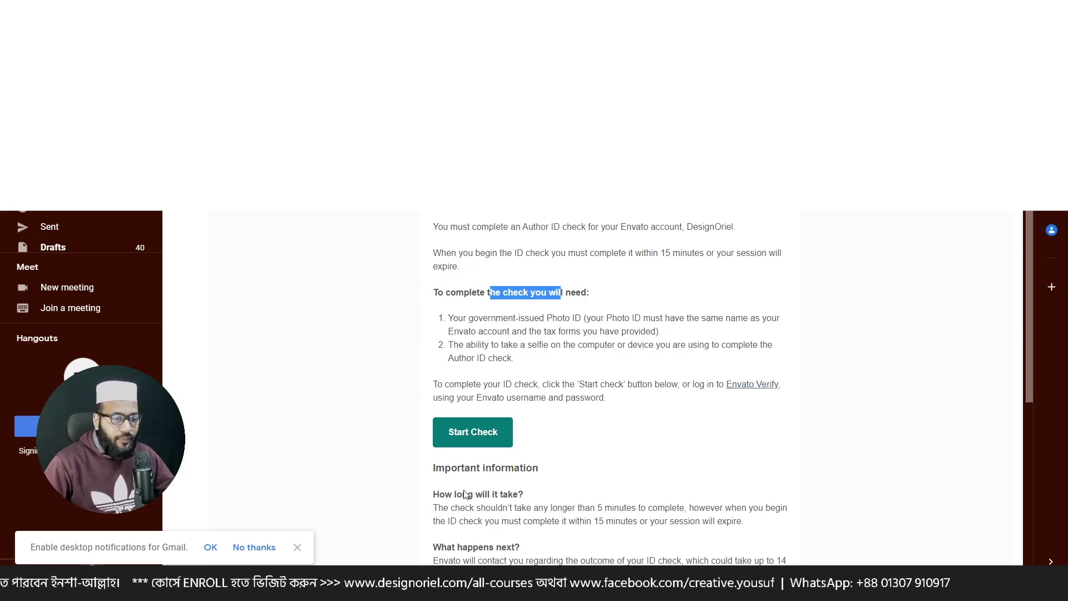
Read the 14-day outcome note and follow the email's 'here' link for more ID check information
scroll(517, 494, "down", 1)
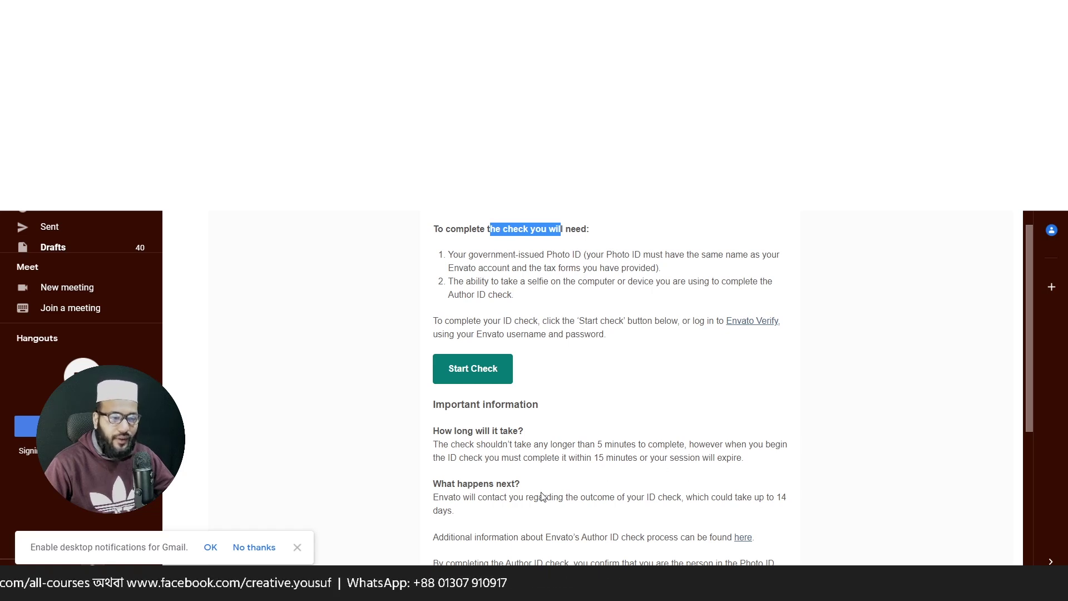
scroll(542, 495, "down", 1)
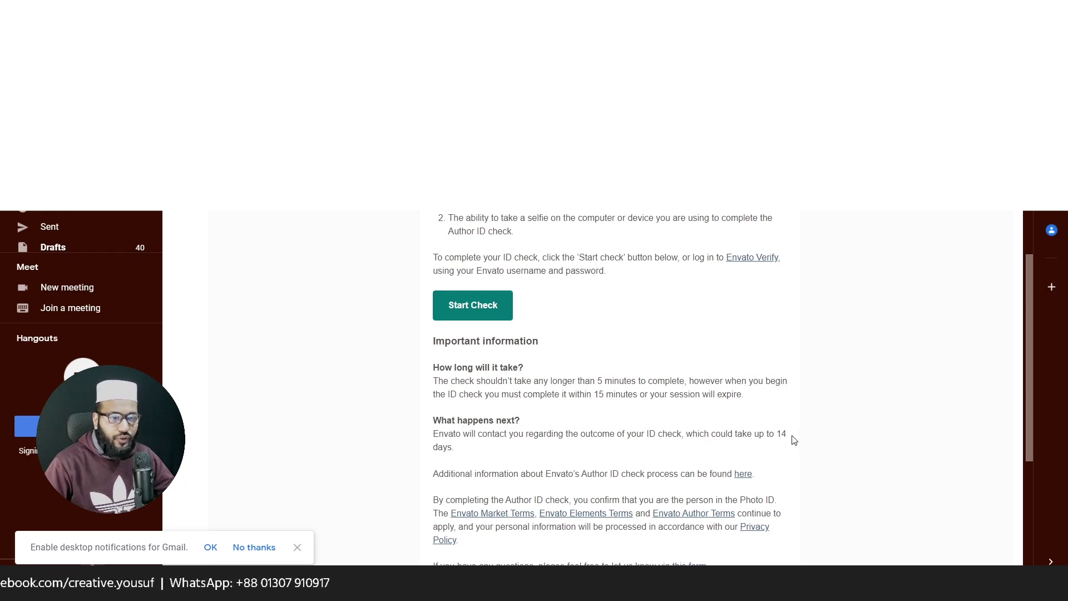
left_click_drag(788, 435, 608, 436)
left_click(715, 432)
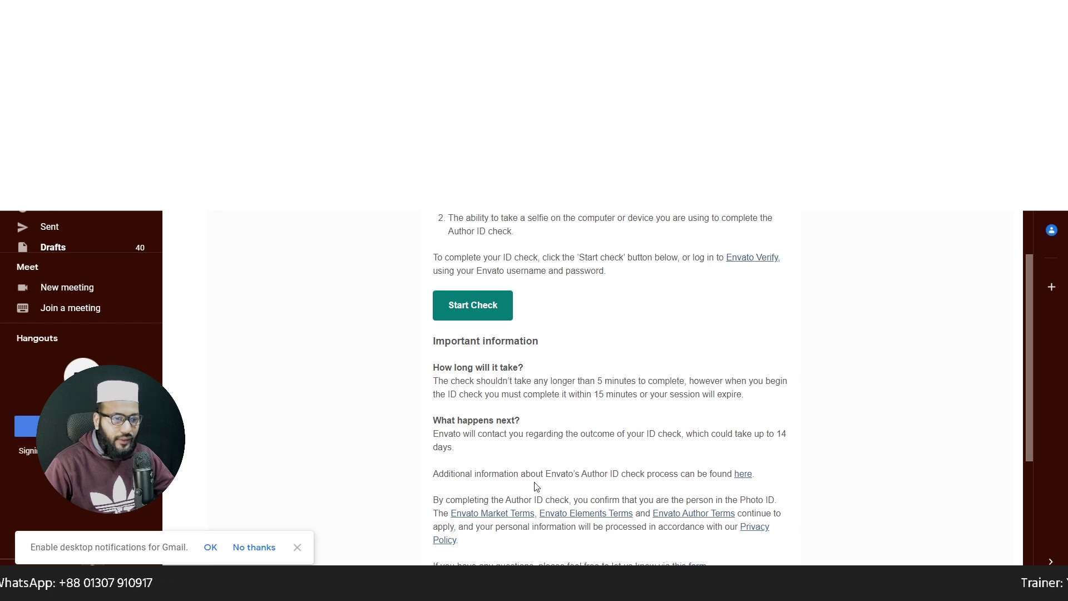
scroll(557, 487, "down", 1)
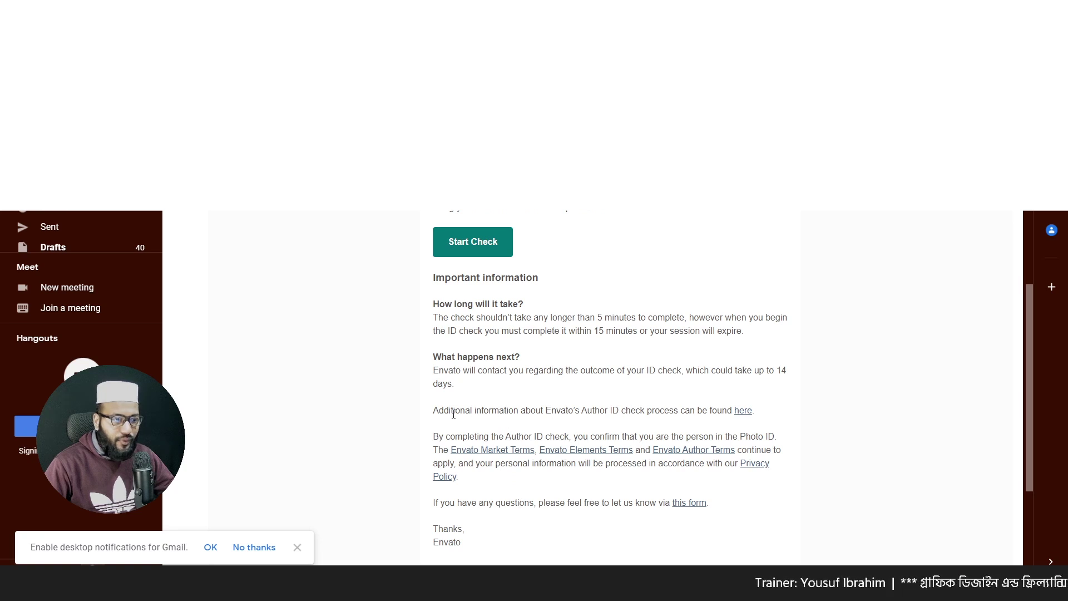
left_click_drag(453, 413, 626, 414)
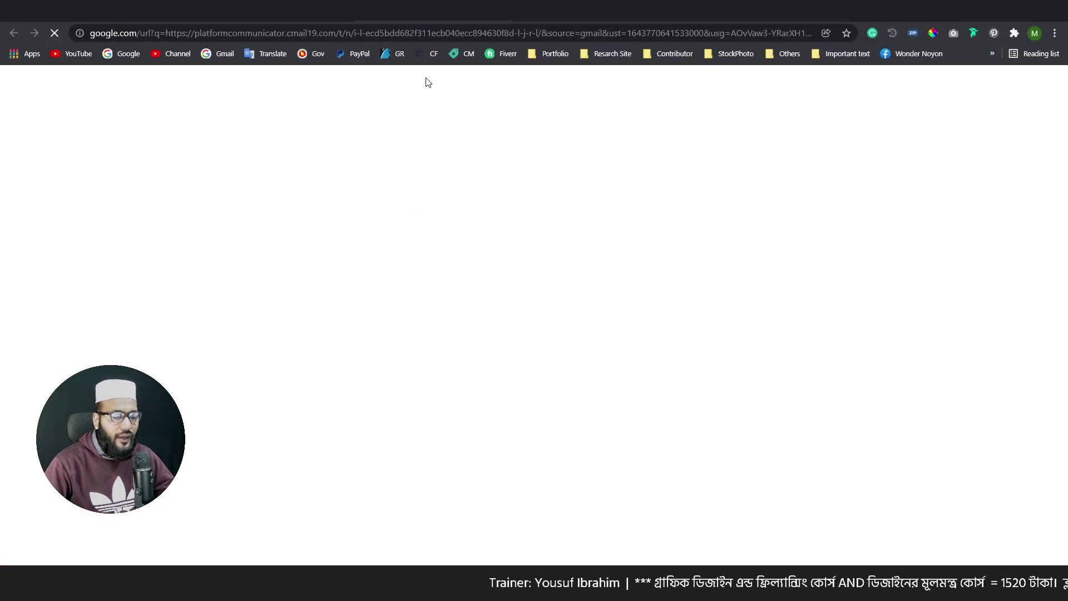
Read the Author ID Checks guidelines and the ID document requirements in the help article
scroll(471, 295, "down", 6)
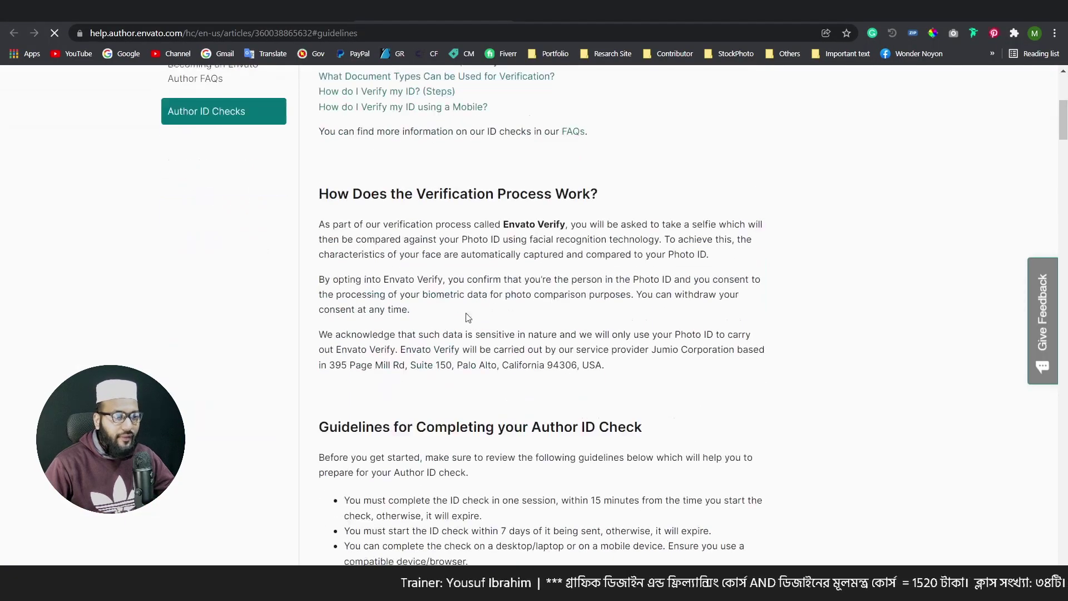
left_click_drag(422, 453, 507, 463)
scroll(507, 464, "down", 1)
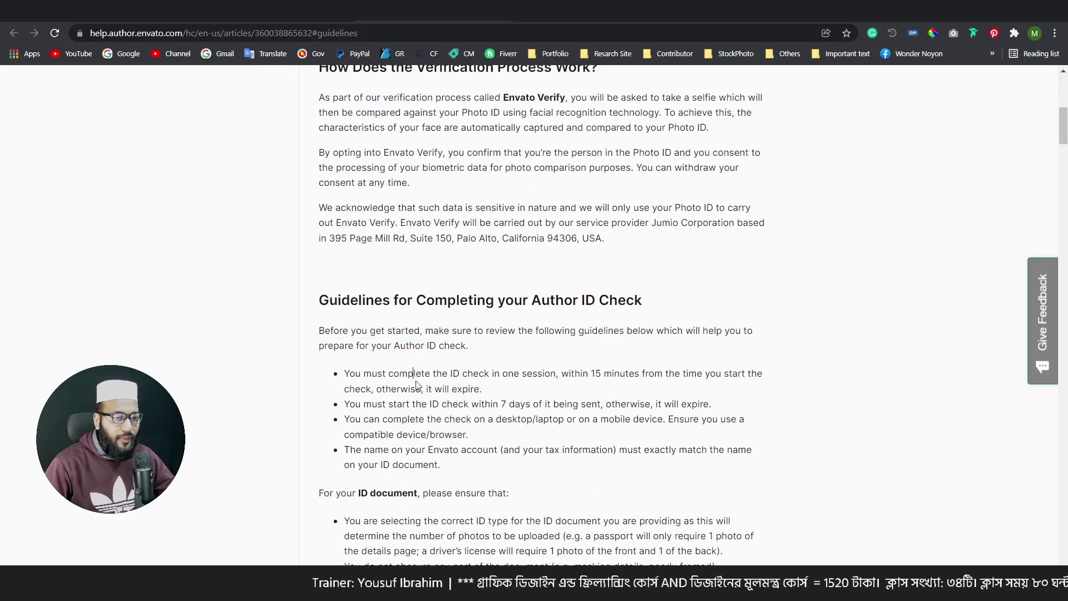
mouse_move(431, 373)
left_mouse_down()
mouse_move(499, 404)
mouse_move(542, 403)
left_mouse_up()
scroll(546, 350, "down", 5)
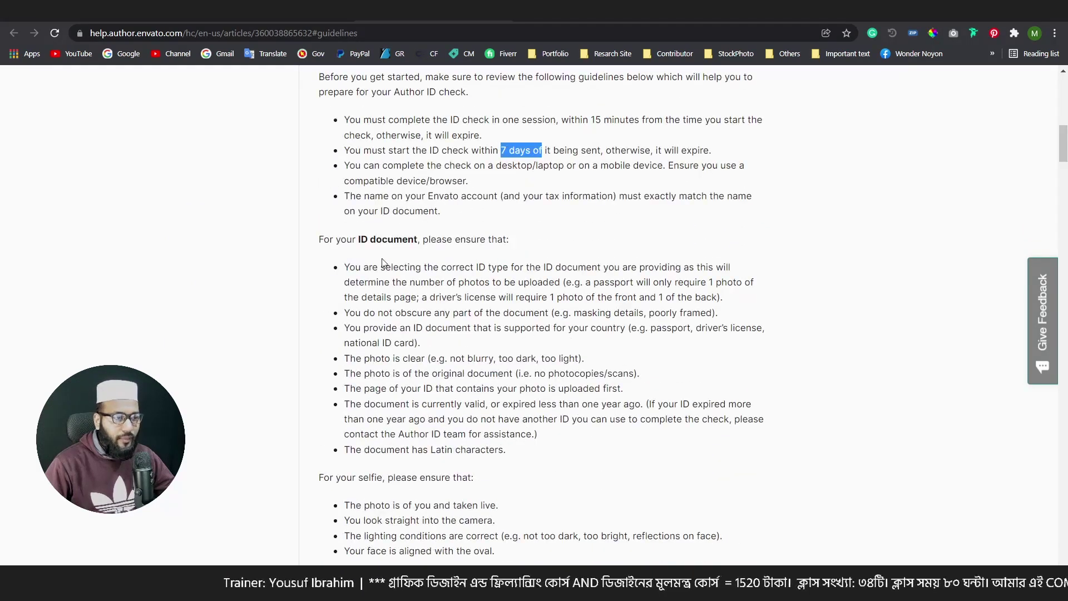
left_click_drag(380, 267, 468, 390)
Review the supported browsers and mobile devices, then go back to the Gmail ID Check email
scroll(494, 418, "down", 3)
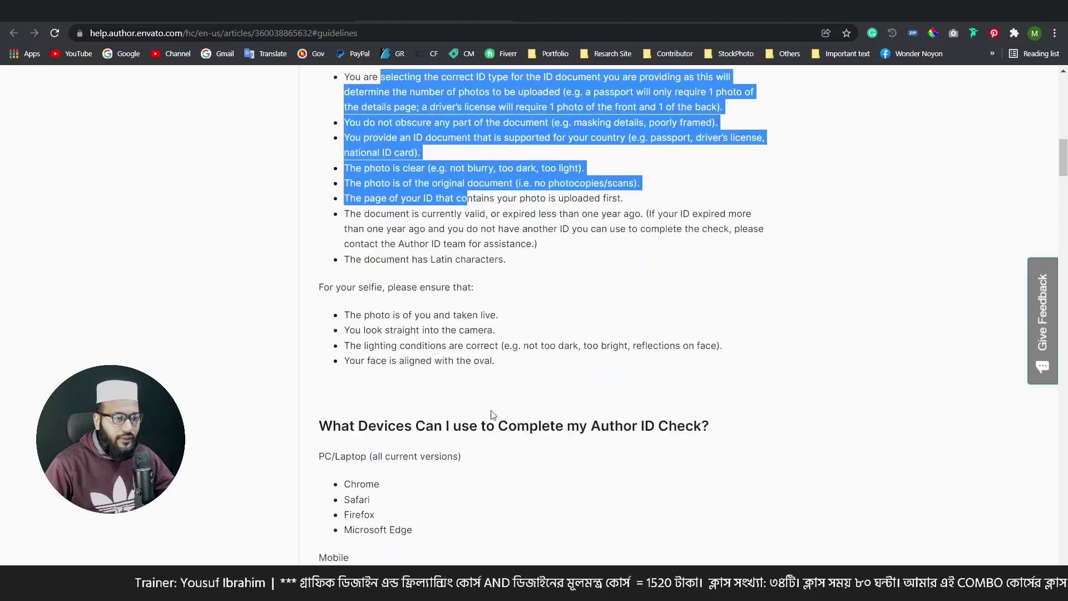
scroll(490, 420, "down", 1)
scroll(479, 399, "down", 1)
left_click_drag(337, 359, 383, 426)
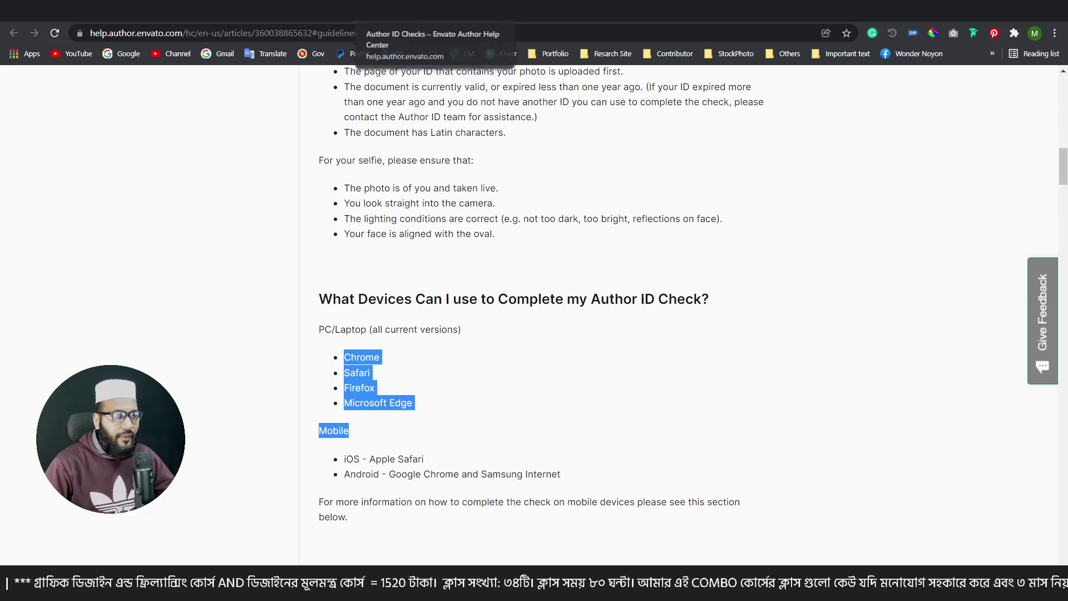
left_click(503, 20)
Scroll back up and note the government-issued photo ID requirement in the email
scroll(545, 279, "up", 2)
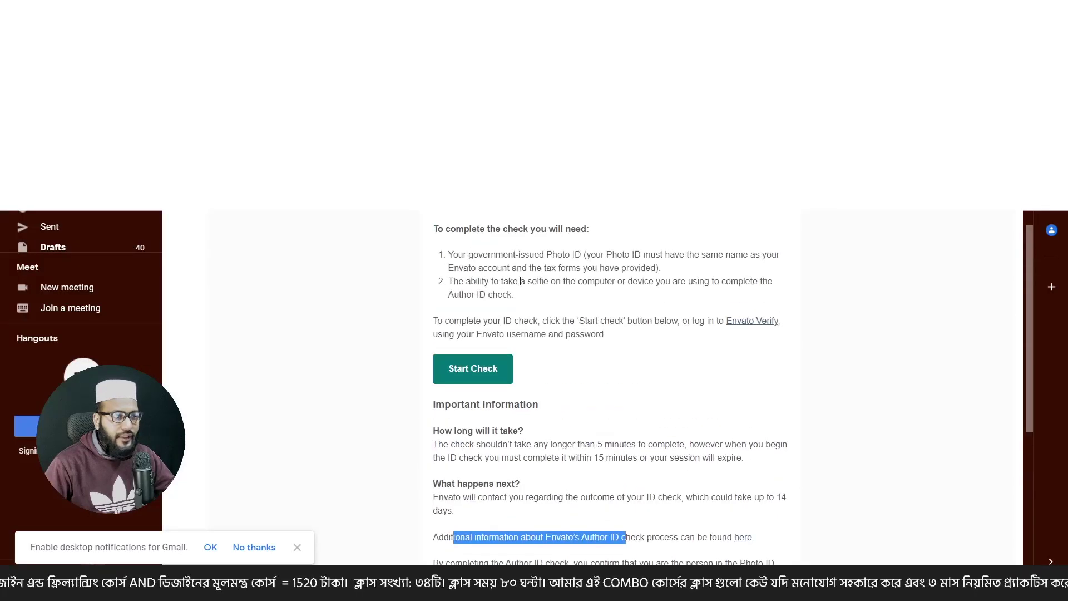
left_click_drag(457, 257, 534, 255)
left_click(552, 251)
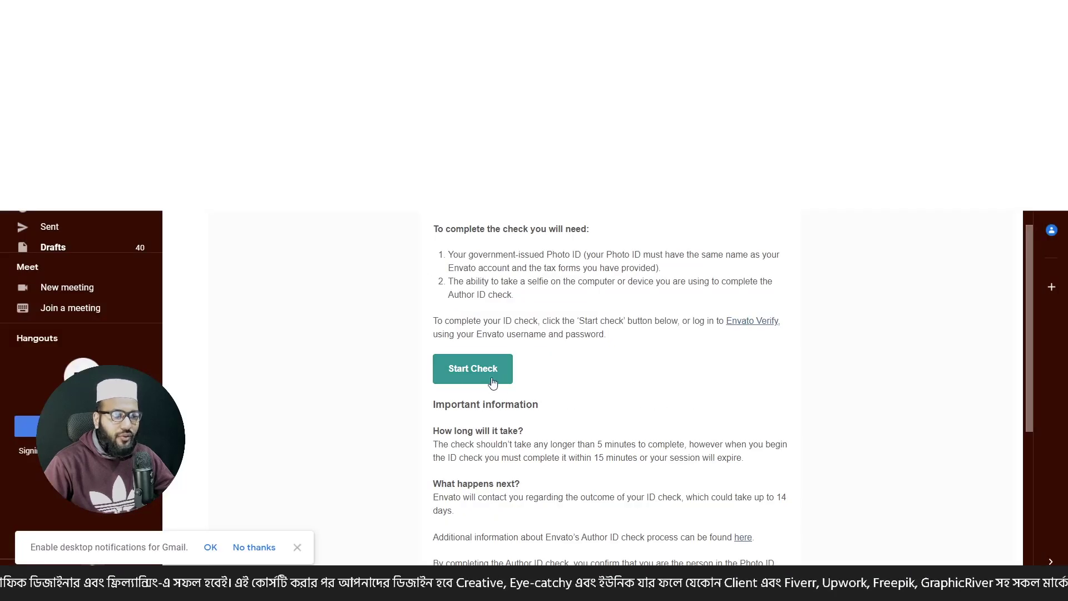
Open Envato Verify from the email and read the 7-day deadline, photo ID and selfie camera requirements
left_click(469, 370)
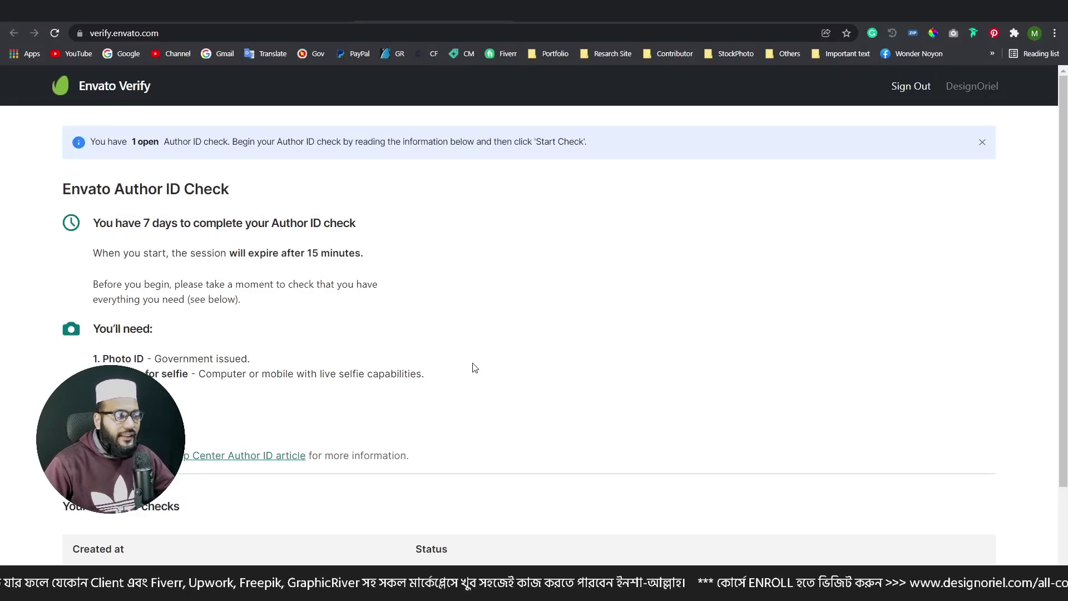
mouse_move(149, 222)
left_mouse_down()
mouse_move(254, 222)
mouse_move(330, 253)
left_mouse_up()
left_click(279, 223)
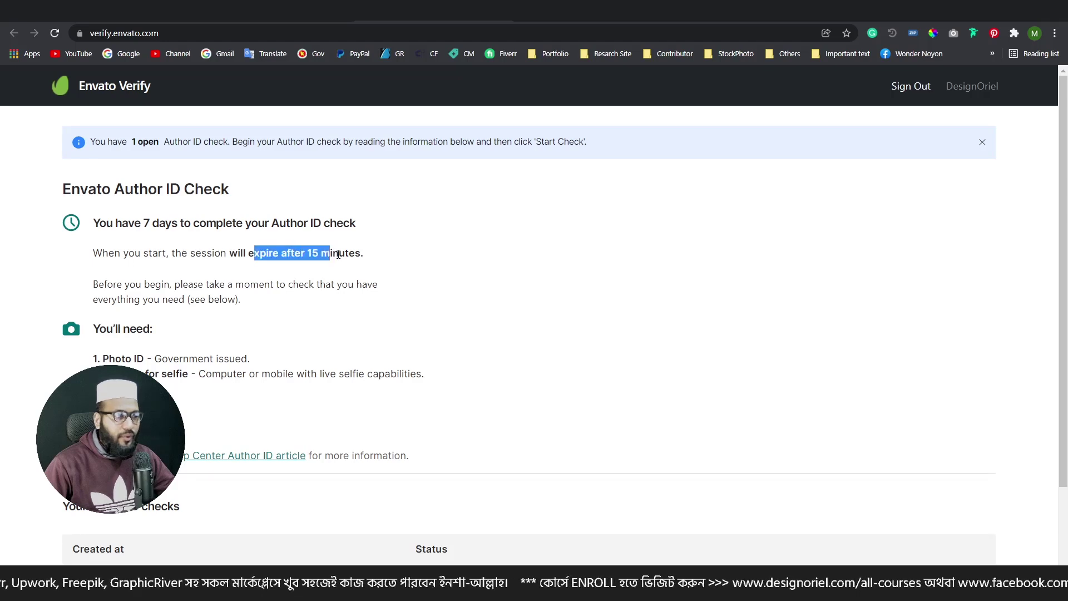
left_click_drag(105, 328, 154, 328)
left_click_drag(115, 359, 188, 373)
left_click(205, 373)
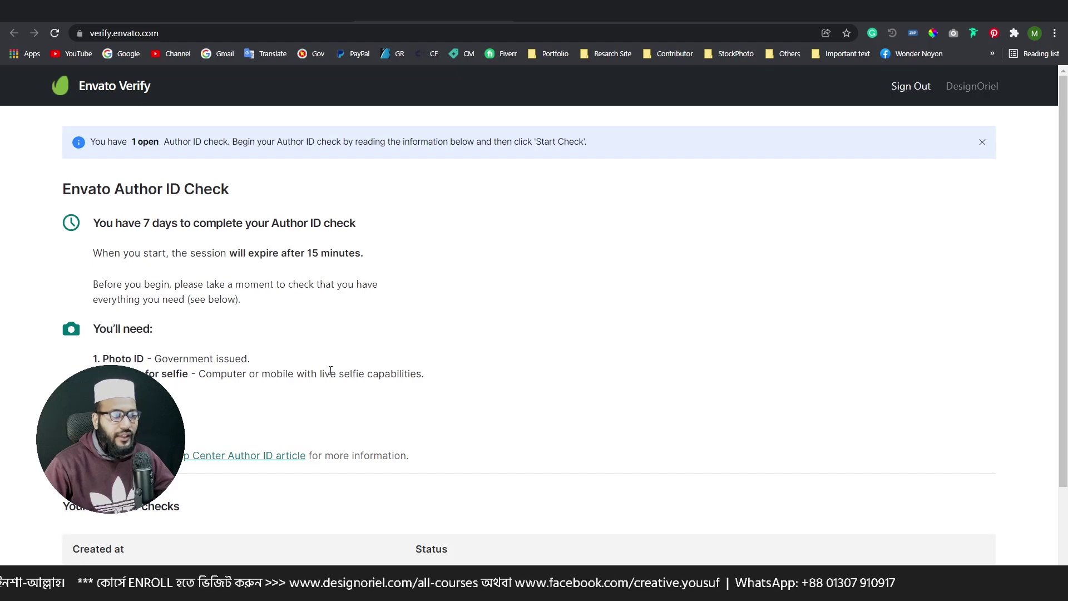
Scroll to the checks table showing the Open check with 6 days, 20 hours left
scroll(333, 369, "down", 1)
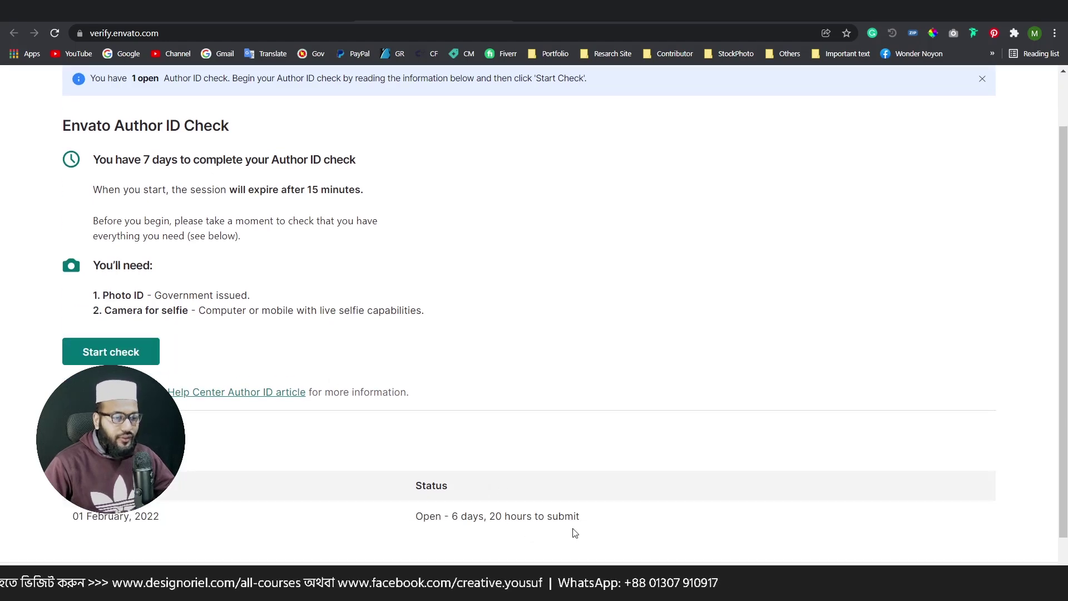
left_click_drag(583, 517, 449, 519)
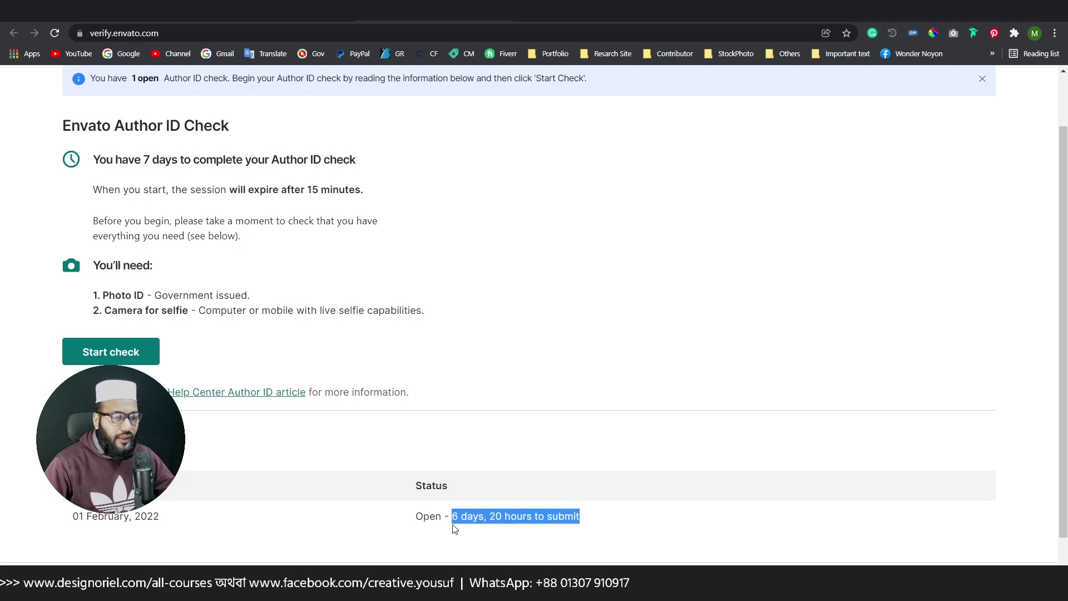
left_click(532, 521)
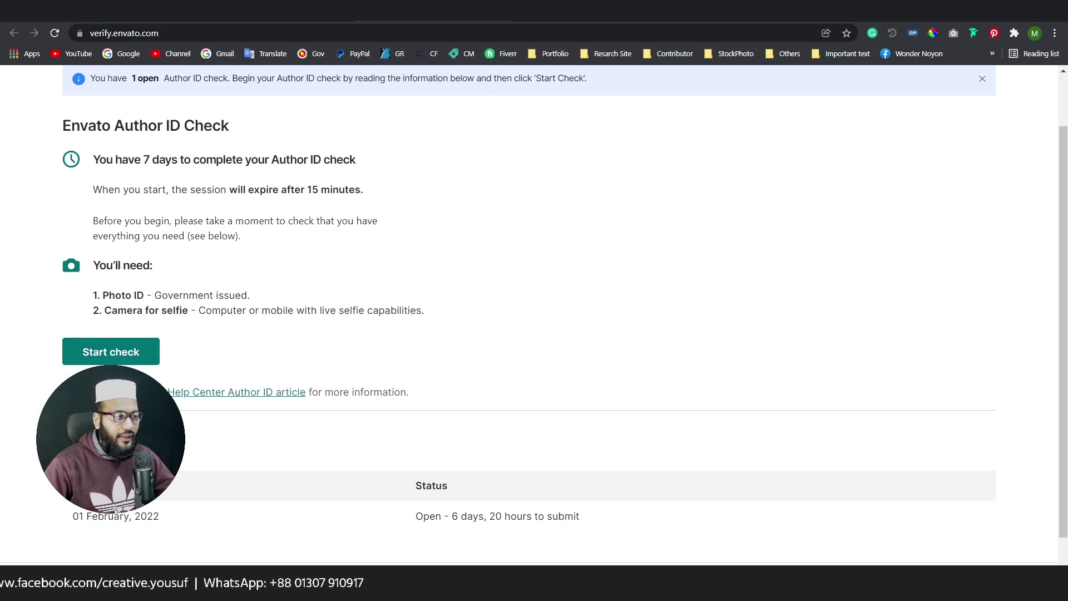
Start the check, agree to the facial recognition consent, and submit it
left_click(114, 353)
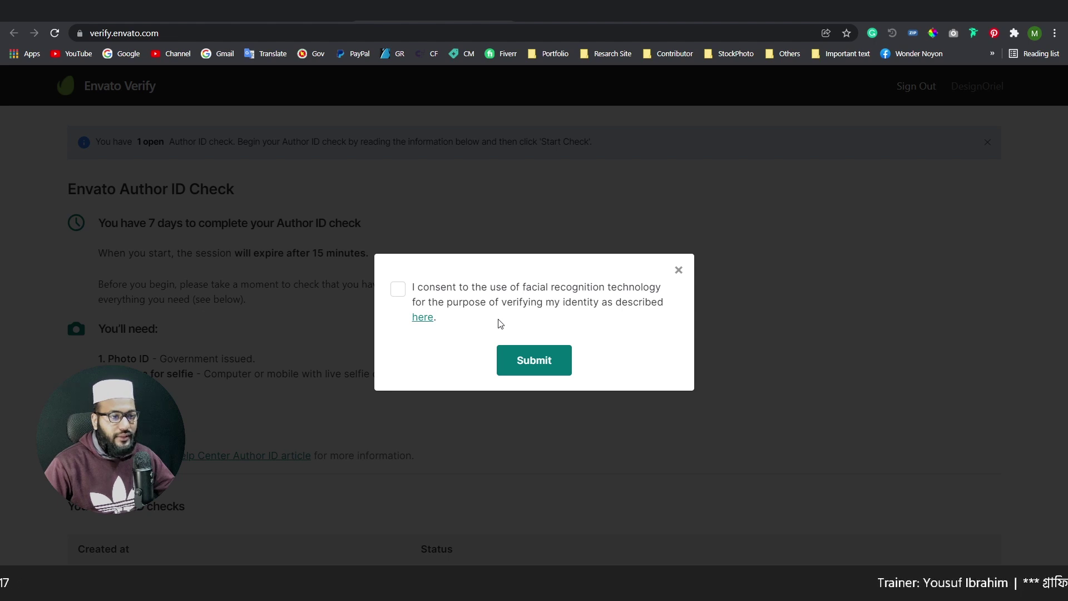
left_click(398, 289)
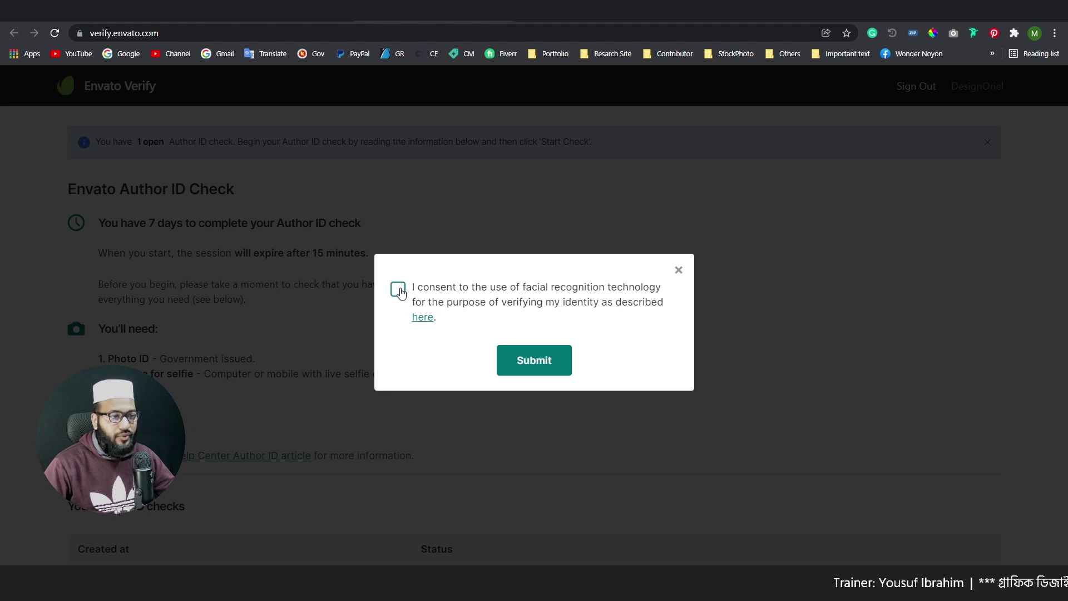
left_click(537, 365)
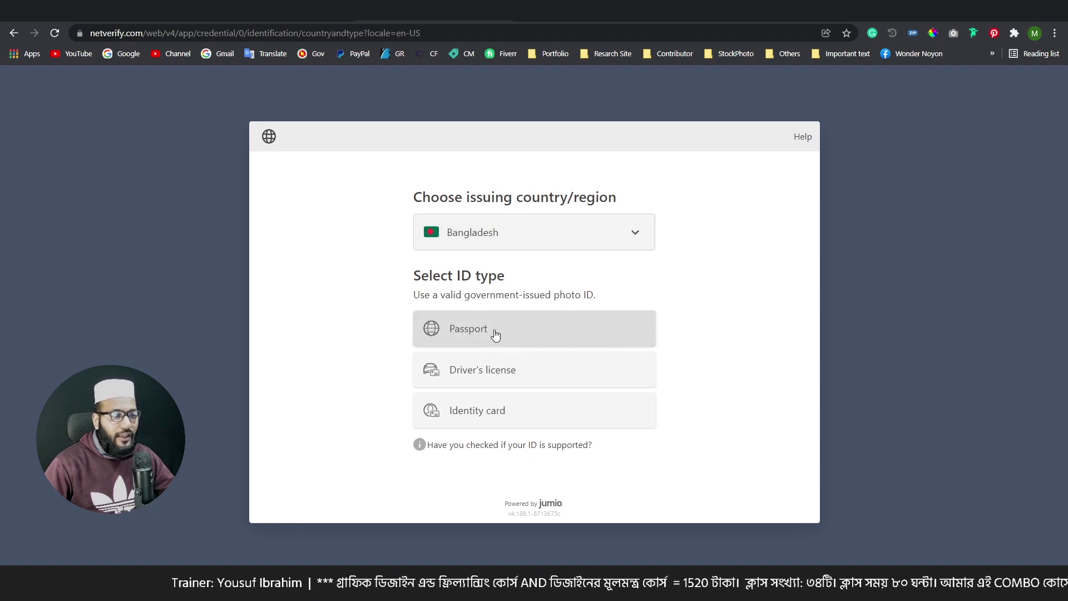
Keep Bangladesh as the issuing country on the Jumio ID selection page
left_click_drag(421, 276, 482, 272)
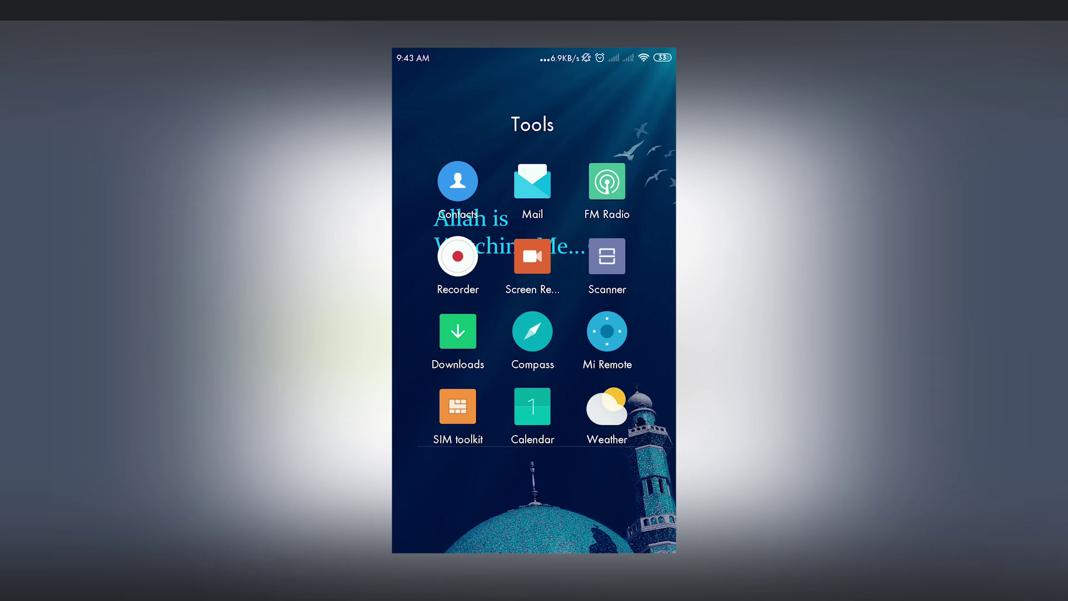
Scan the verification QR code with the phone's Scanner app and open the Jumio link
left_click(606, 256)
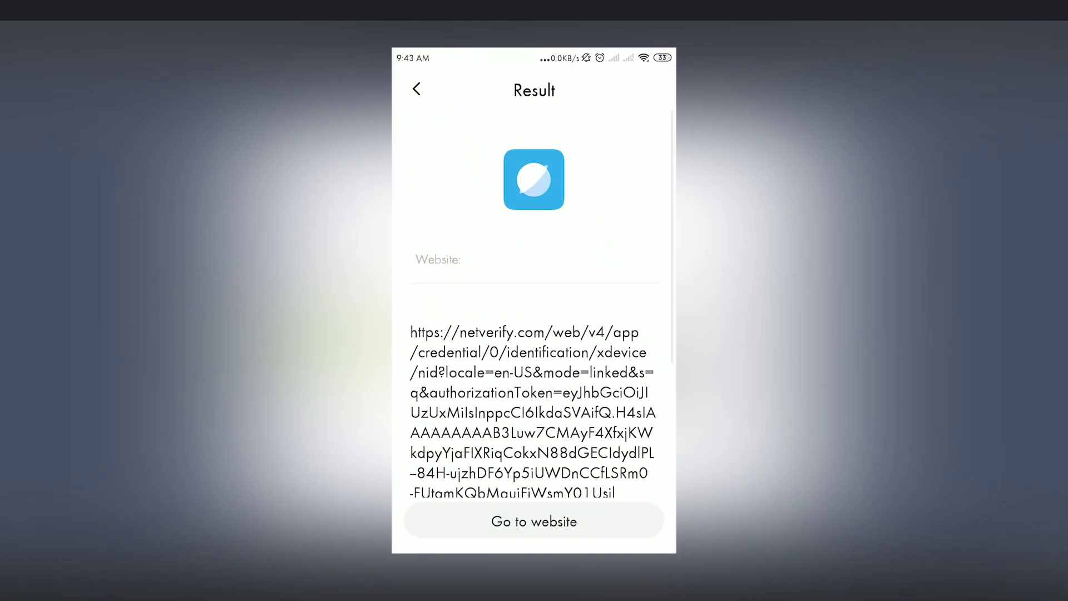
left_click(534, 521)
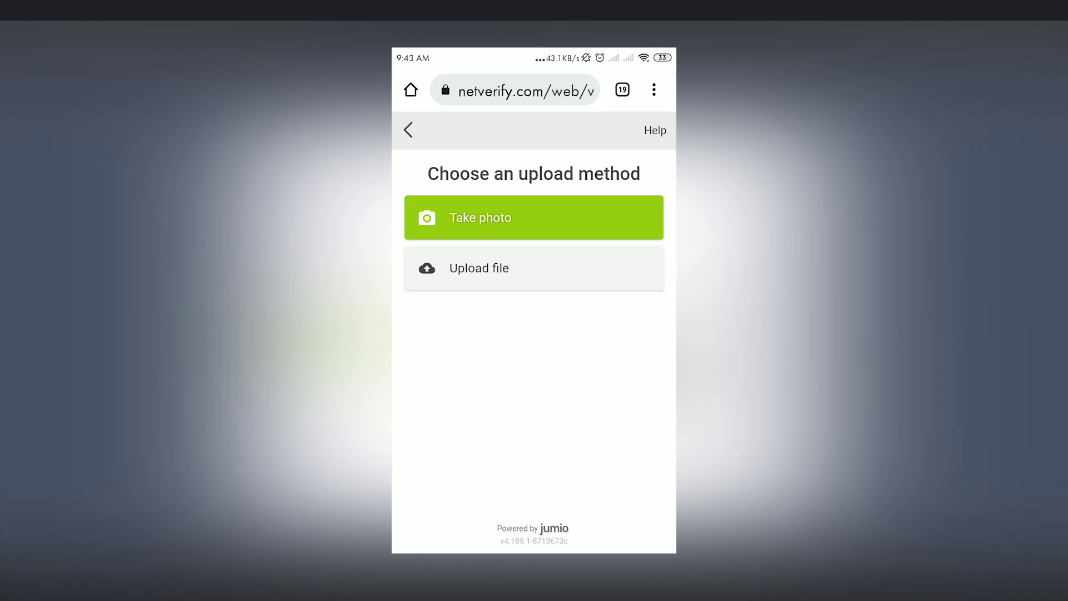
Upload a photo of the ID card's front from file and confirm it
left_click(479, 268)
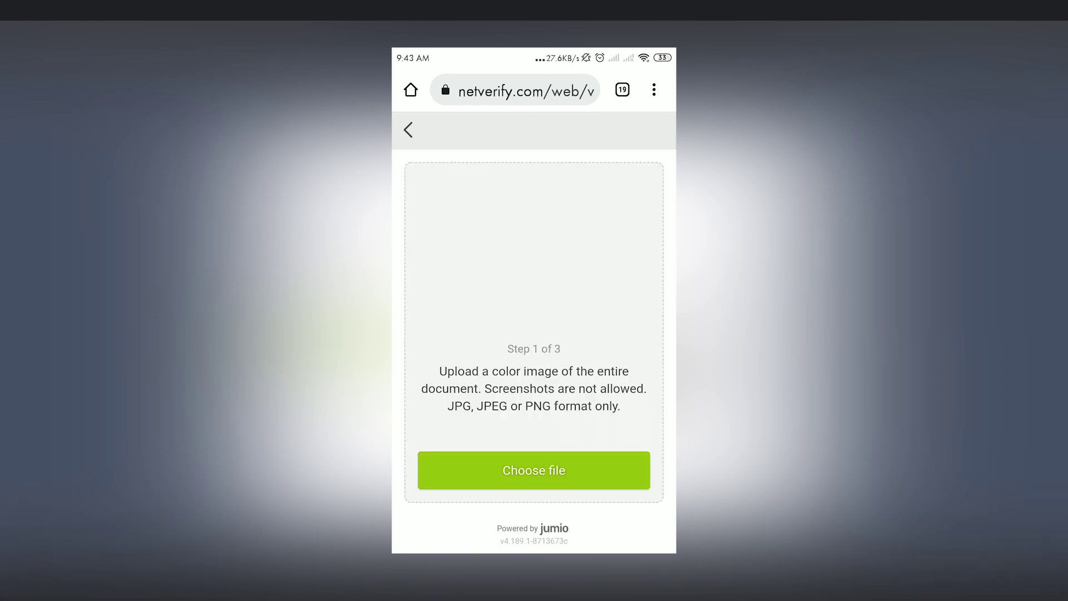
left_click(534, 470)
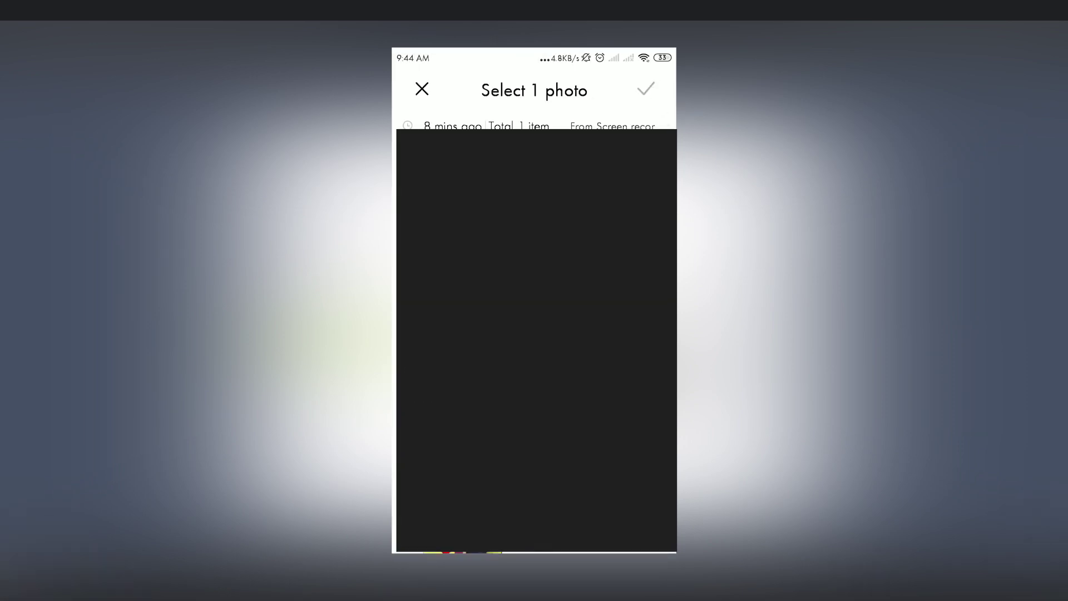
left_click(646, 89)
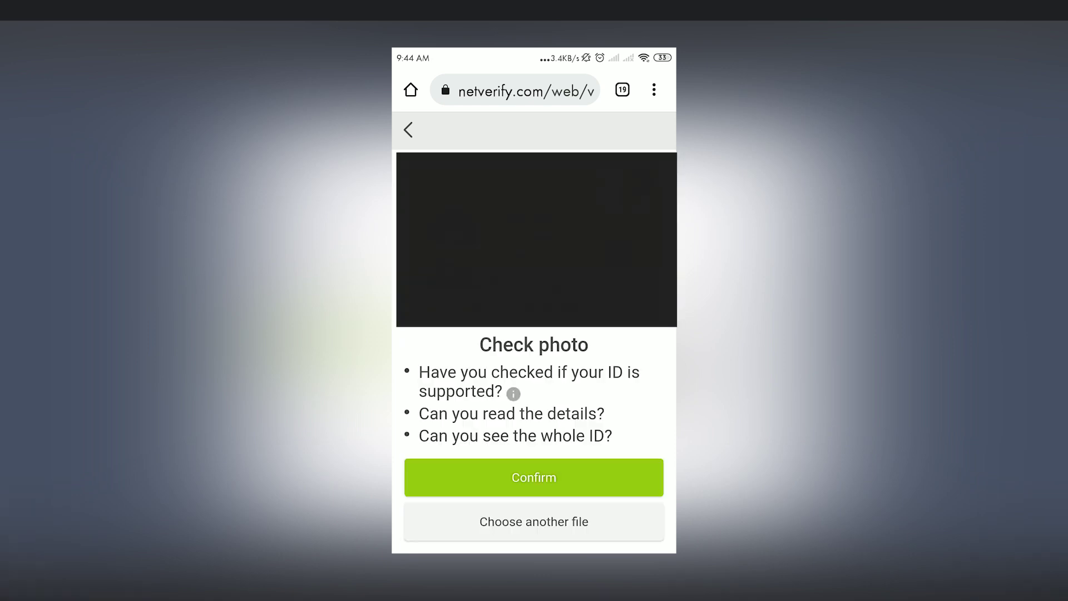
left_click(534, 477)
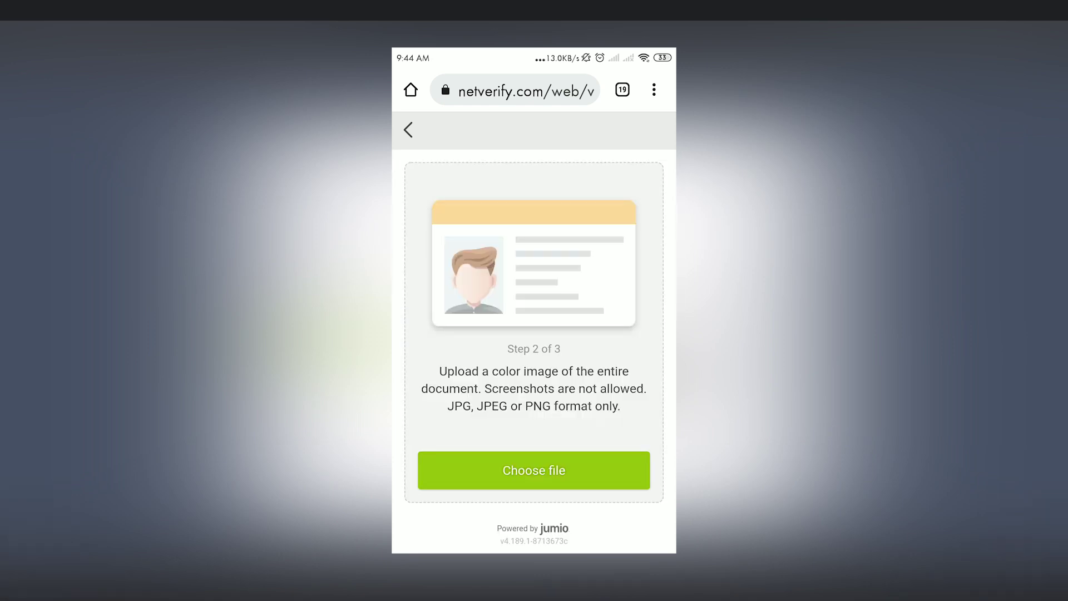
Upload the ID card's back photo and confirm it to reach Face verification
left_click(533, 470)
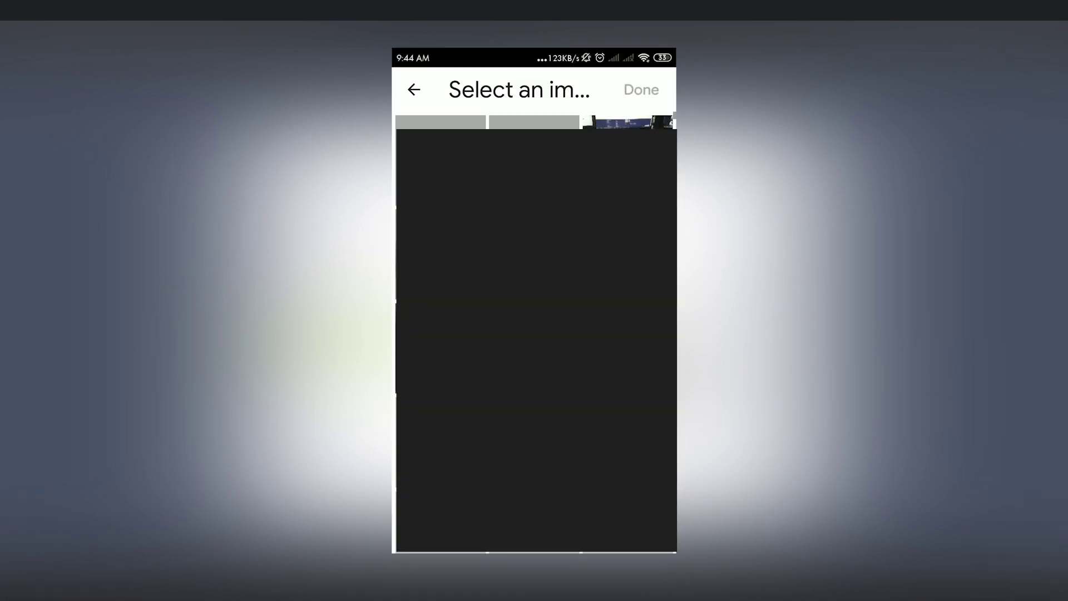
left_click(646, 89)
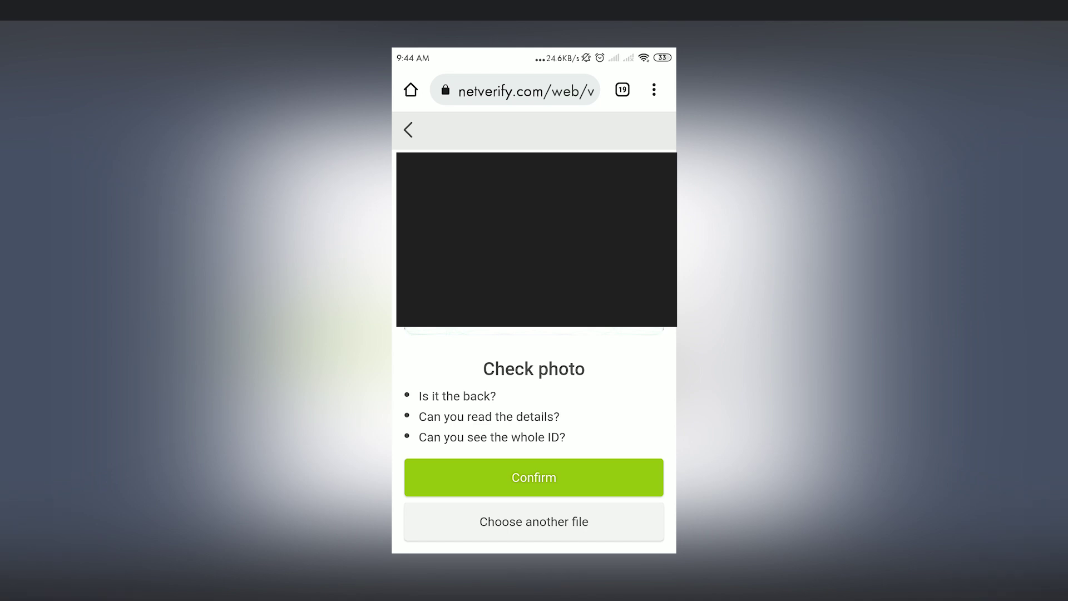
left_click(533, 478)
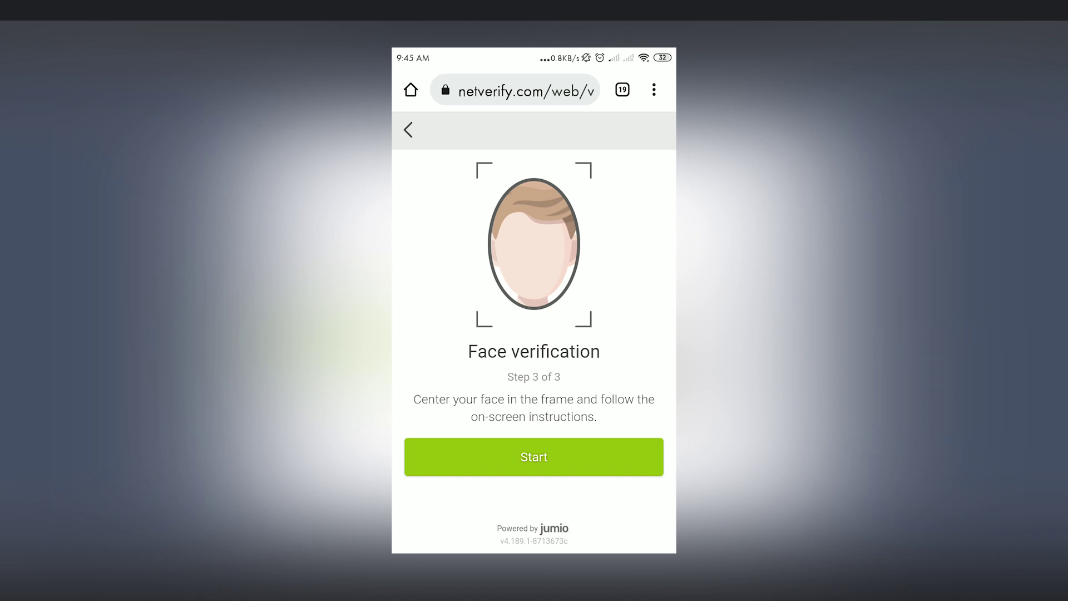
Start Jumio's selfie face verification and take the selfie as the camera prompts
left_click(533, 456)
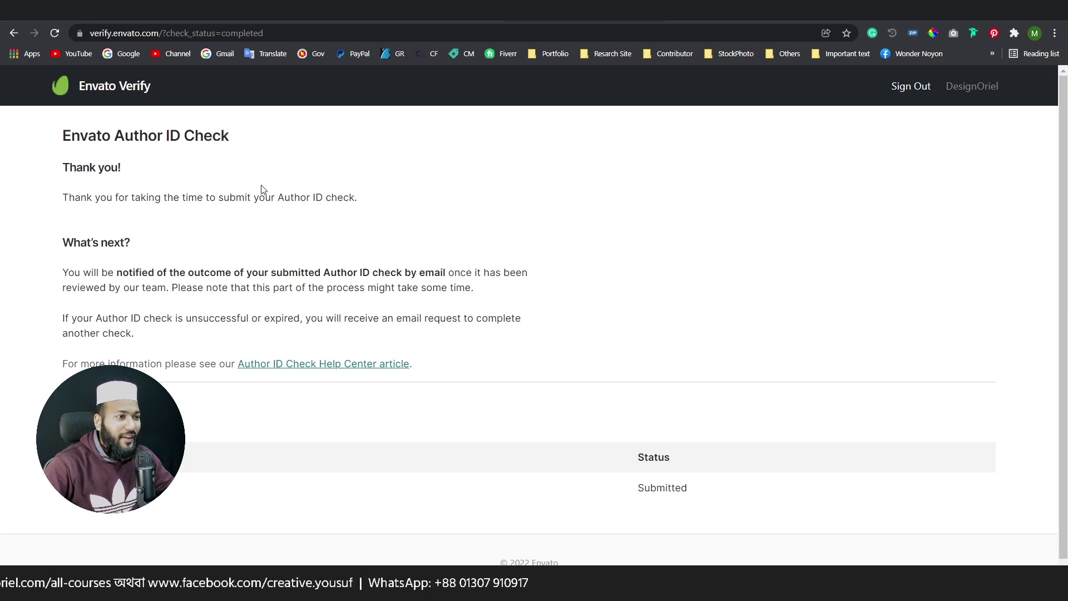
Drag across the Thank you confirmation showing Status Submitted on the Envato Verify page
left_click_drag(74, 197, 245, 199)
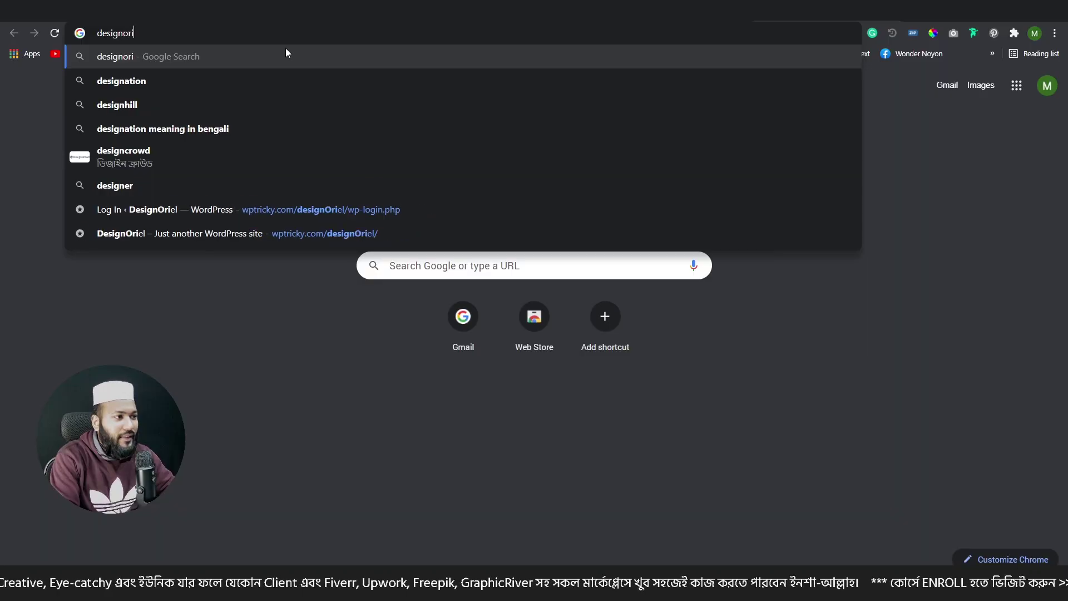
Load the designoriel.com homepage in the new tab
type("el.com")
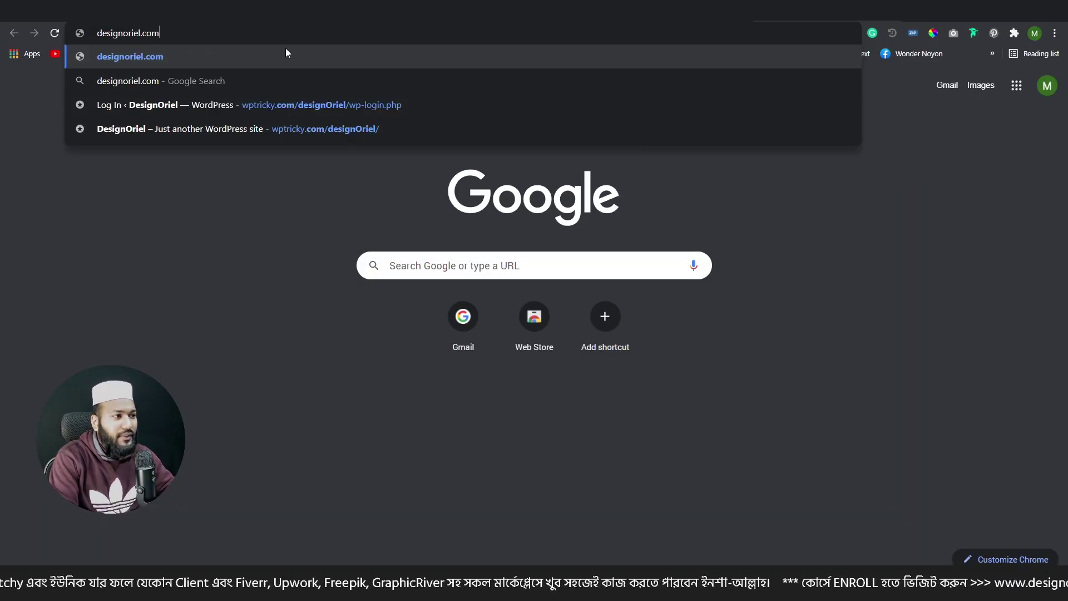
key("Return")
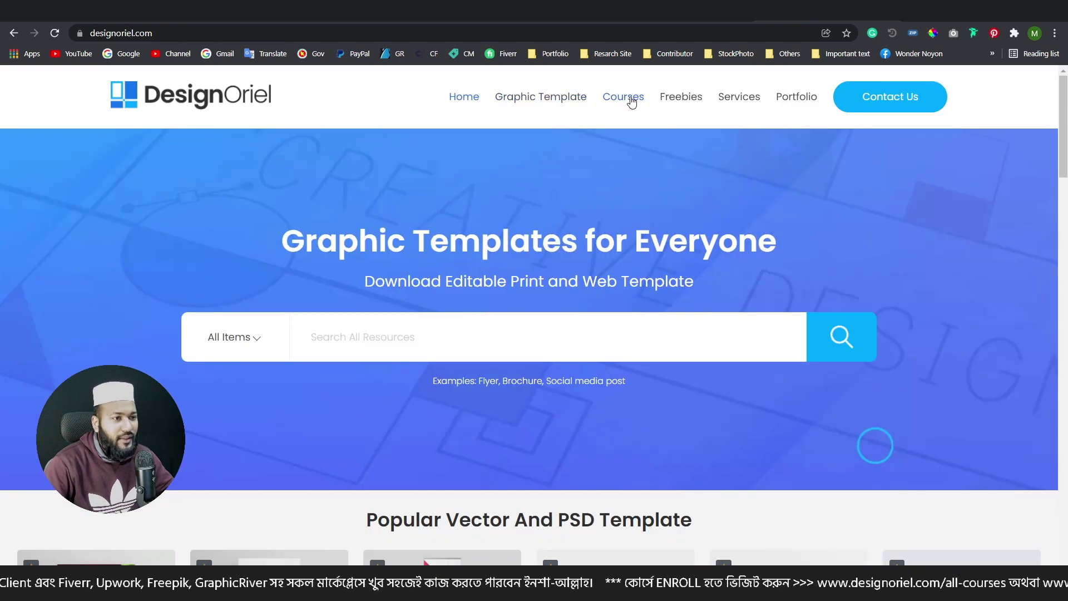
Show DesignOriel's three course cards with prices, including the TK 1520 Combo Course, with the Messenger chat minimized
left_click(631, 98)
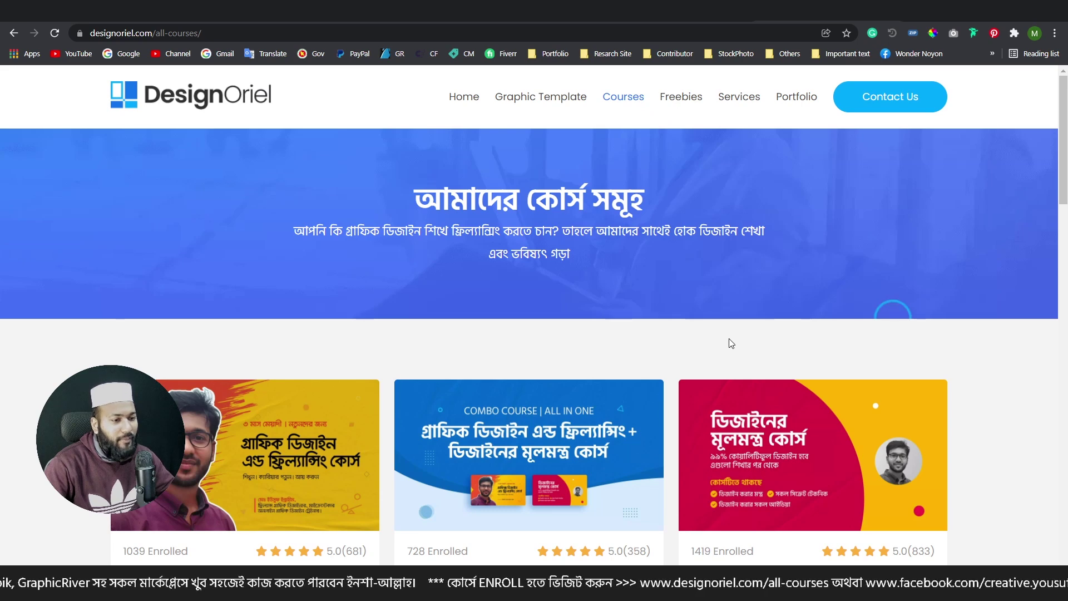
scroll(674, 285, "down", 3)
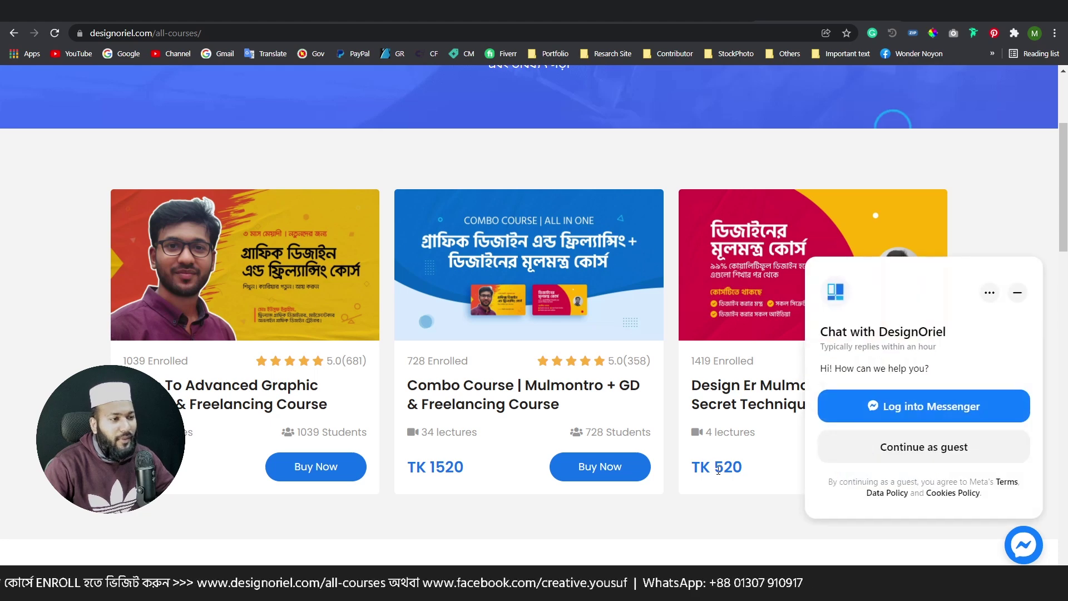
left_click(1024, 296)
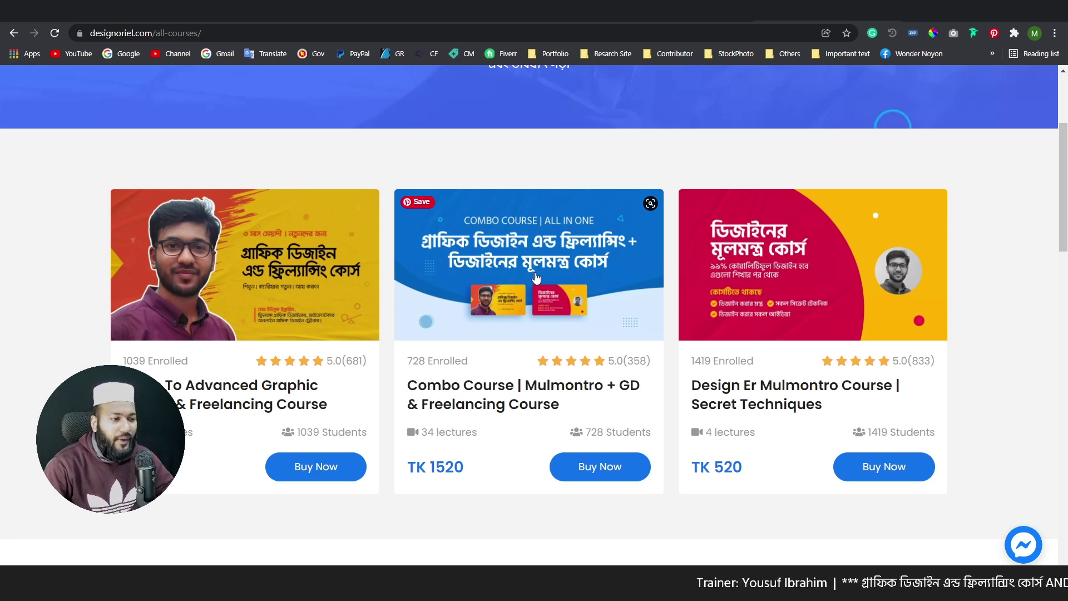
mouse_move(528, 265)
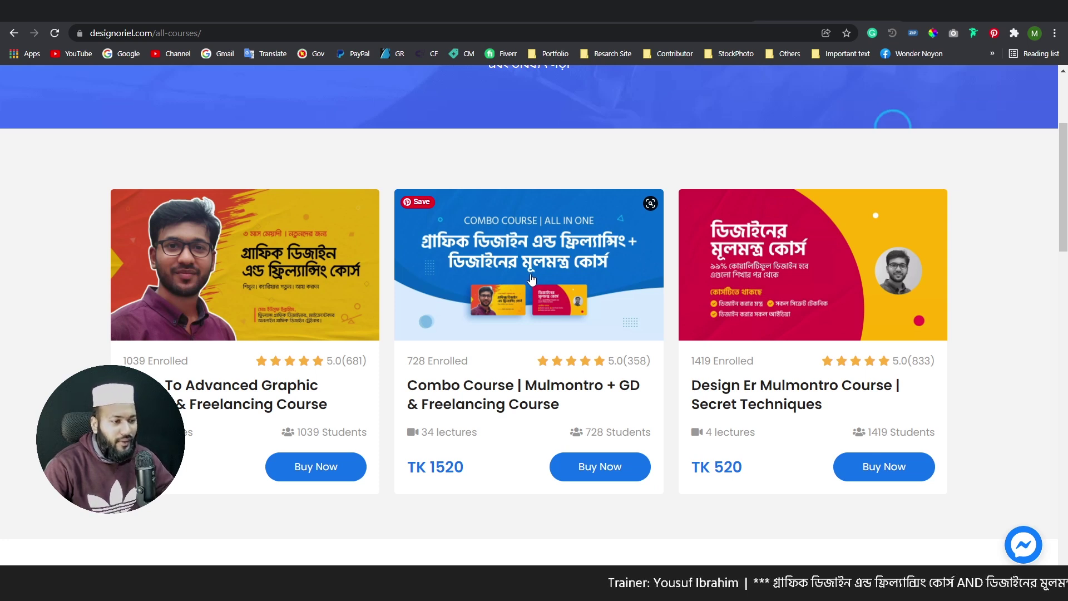
scroll(565, 217, "up", 1)
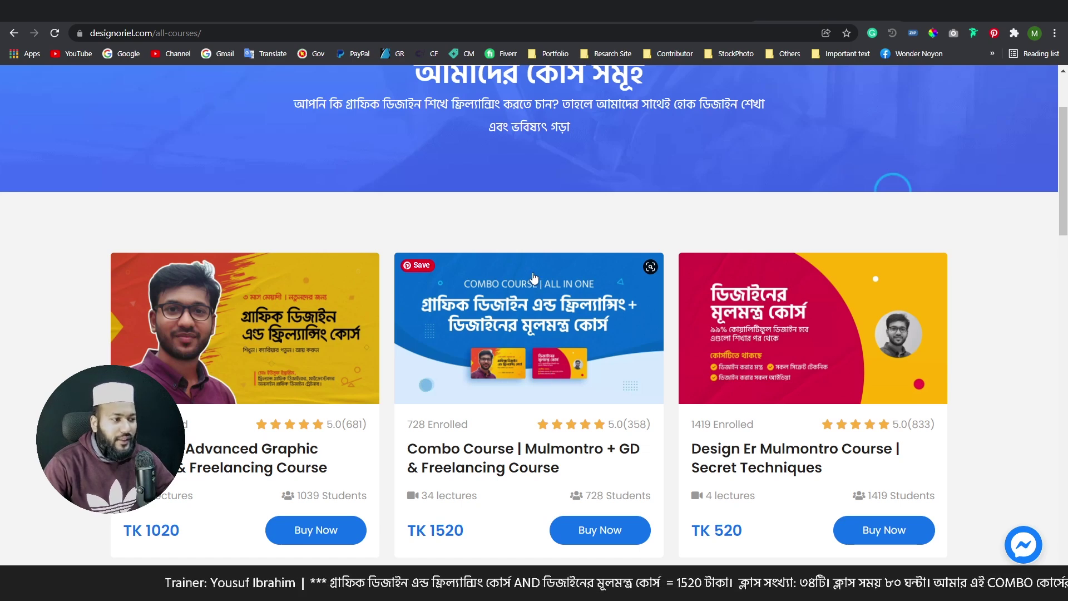
scroll(533, 277, "up", 3)
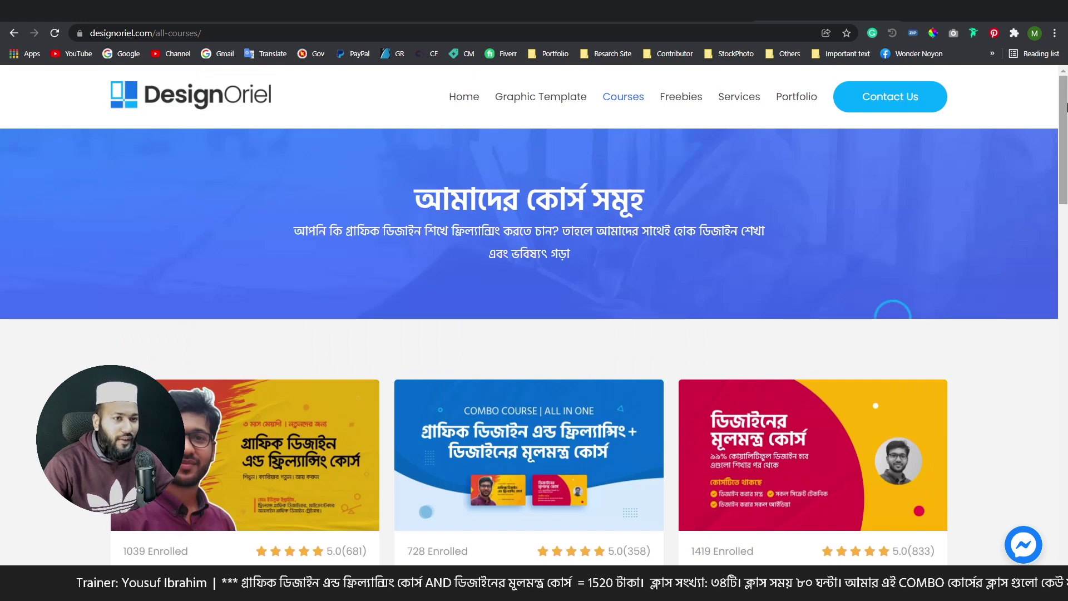